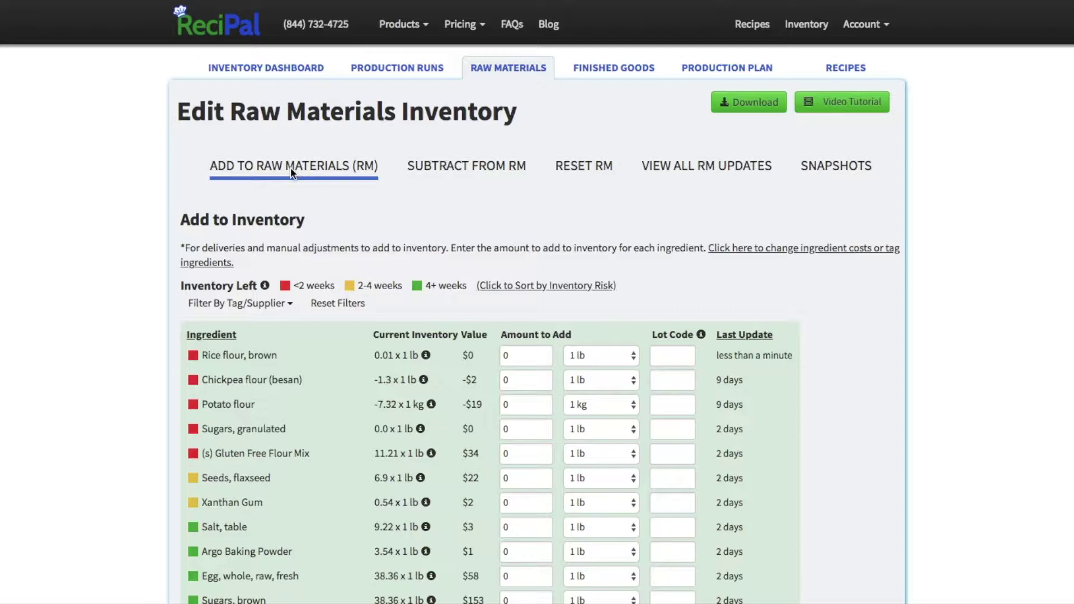
# Review the Add to Inventory explanation, then view the Subtract and Reset RM tabs
pyautogui.tripleClick(254, 222)
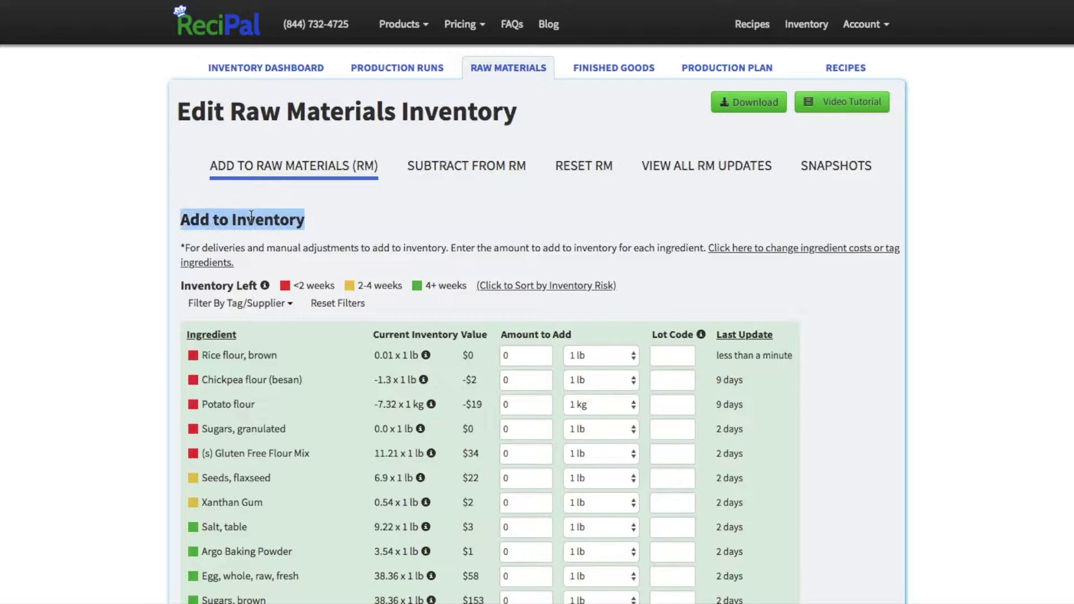
pyautogui.tripleClick(271, 248)
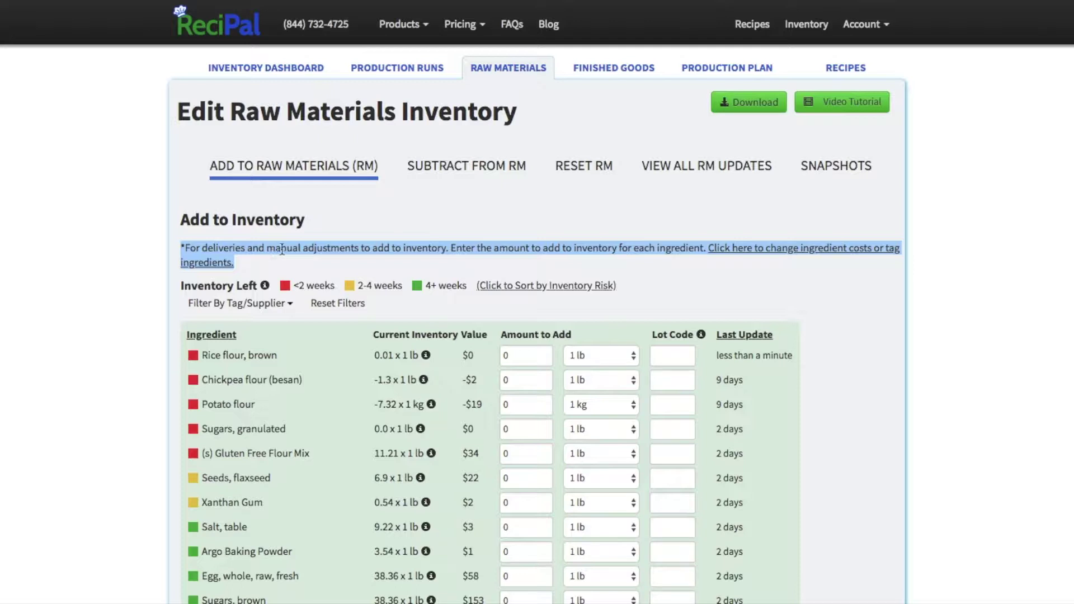
pyautogui.click(400, 172)
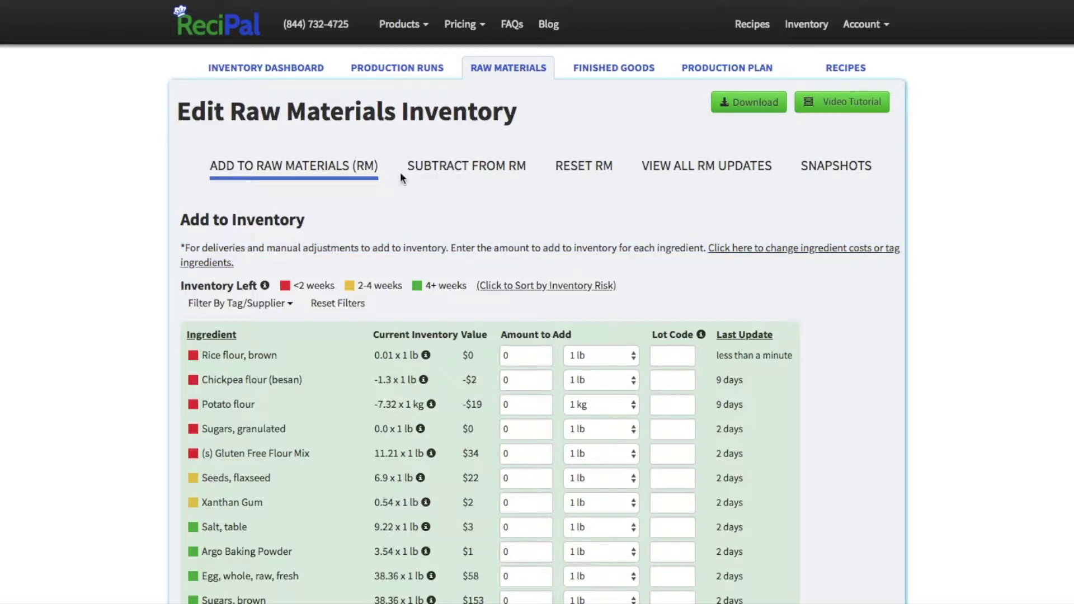
pyautogui.click(473, 173)
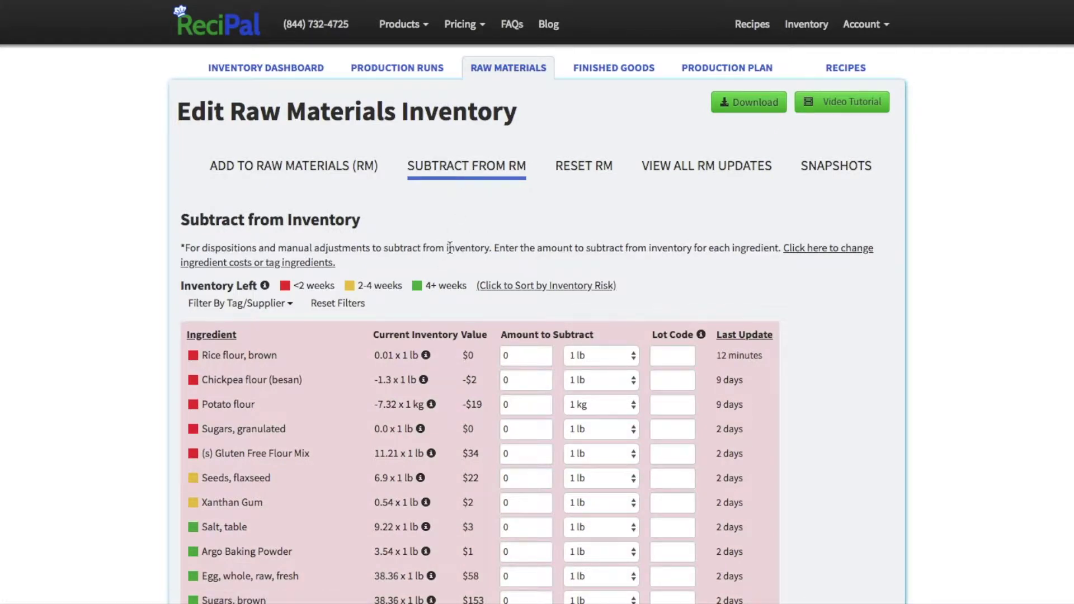
pyautogui.click(588, 172)
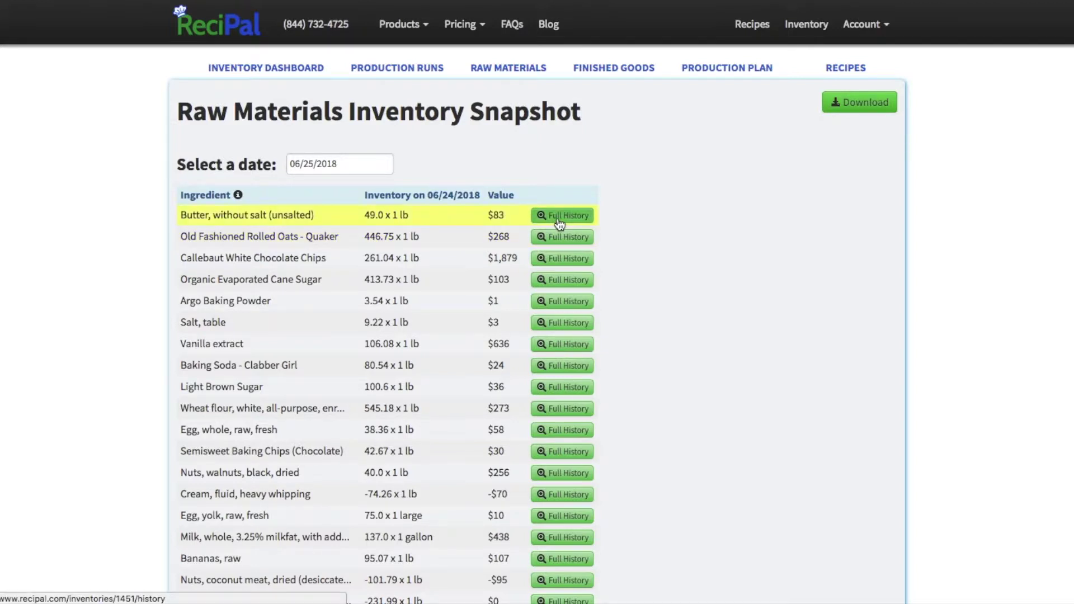
pyautogui.hotkey('alt', 'Left')
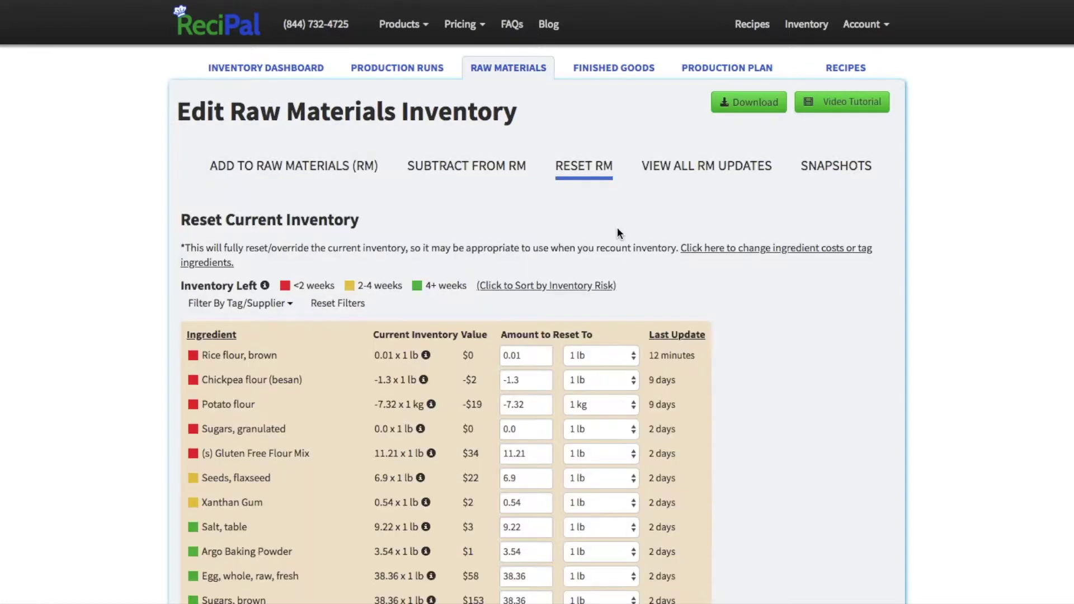
# Show the Add to RM tab's tag/supplier filters and clear all ingredient filters
pyautogui.click(288, 166)
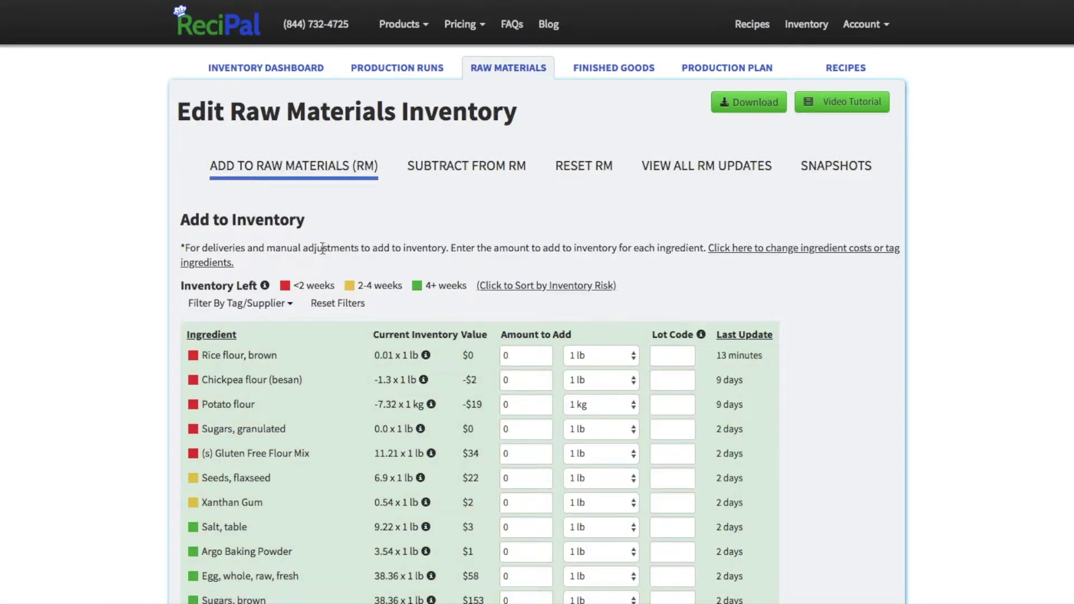
pyautogui.scroll(-1, 321, 247)
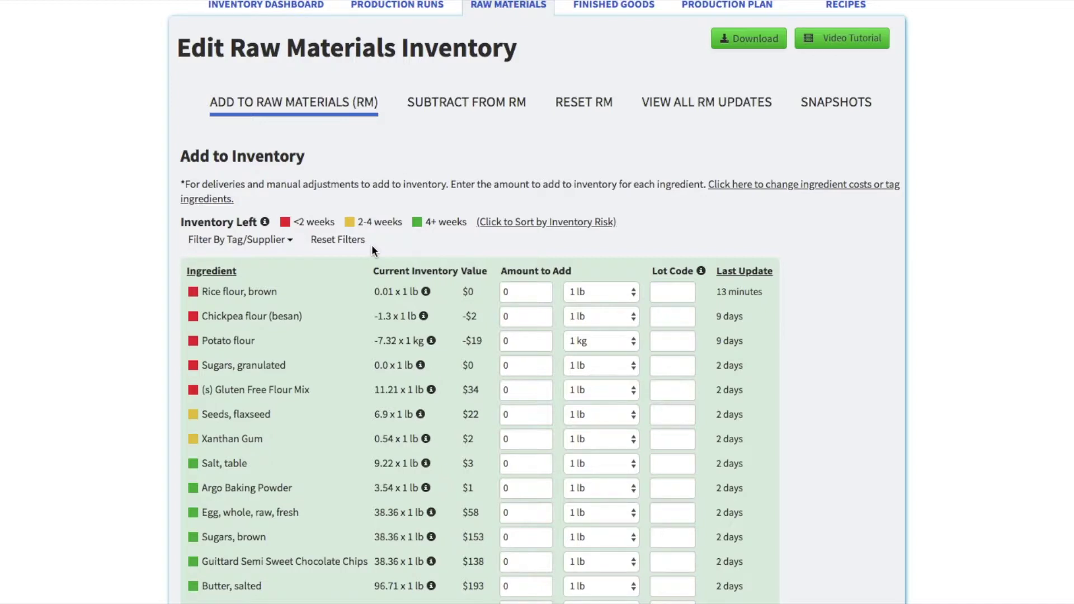
pyautogui.click(290, 243)
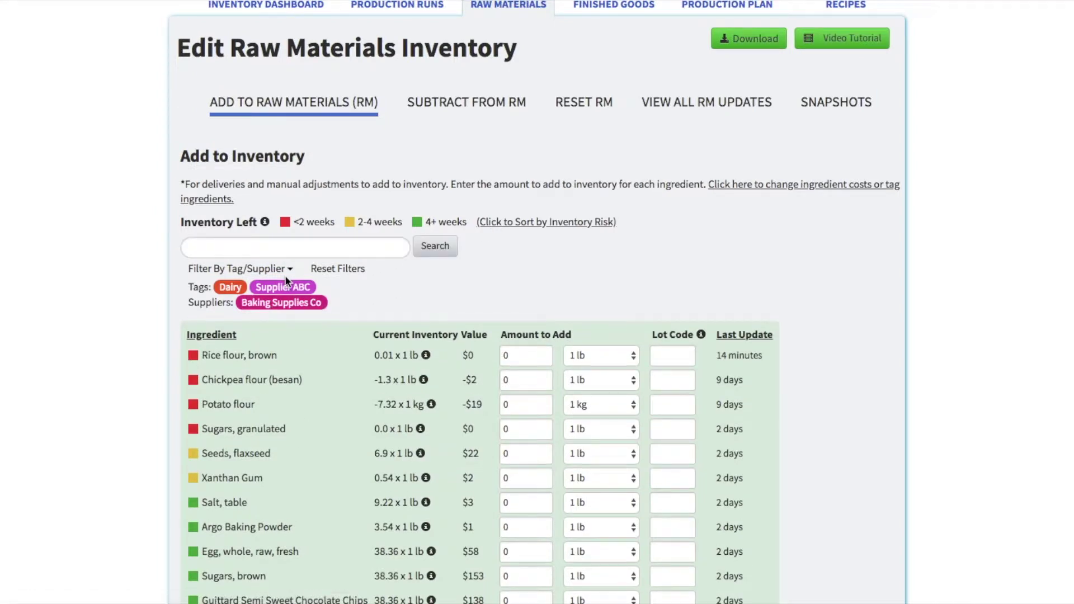
pyautogui.click(324, 271)
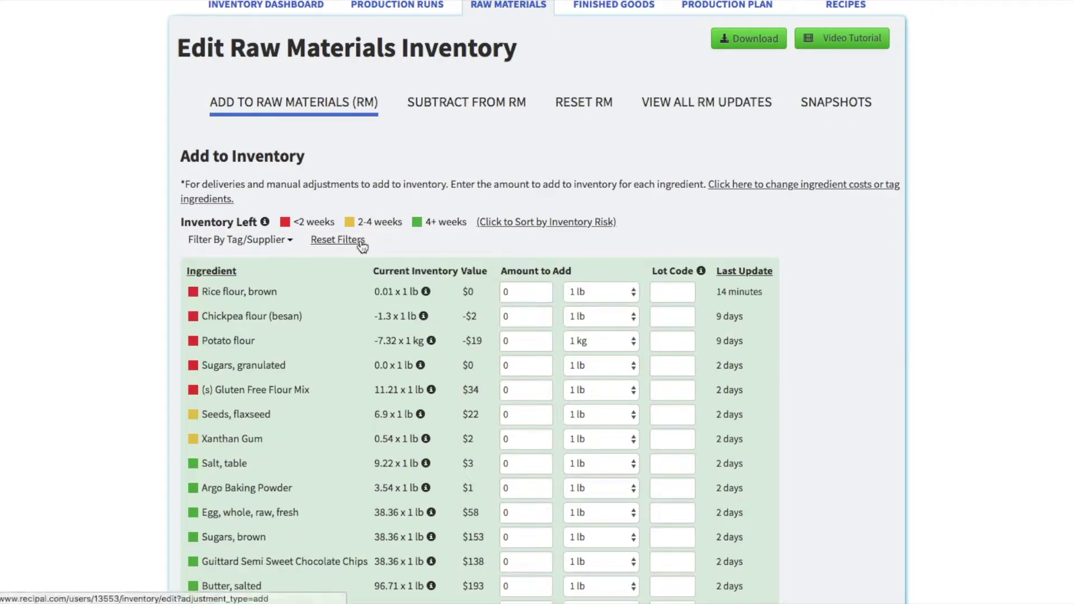
# Sort by inventory risk with red items first, then show brown rice flour's open lots
pyautogui.click(222, 277)
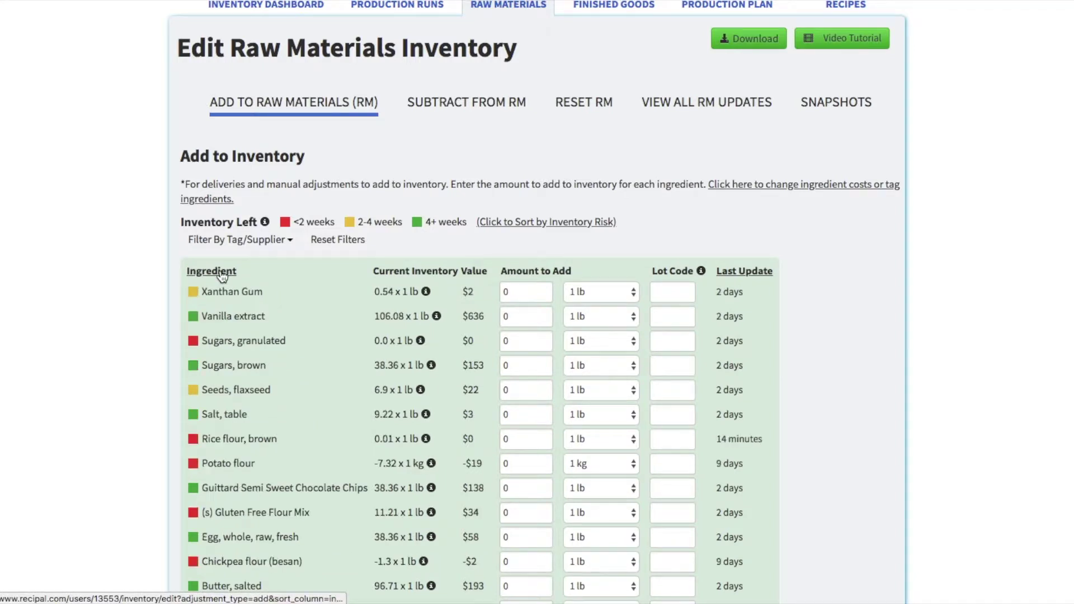
pyautogui.click(223, 277)
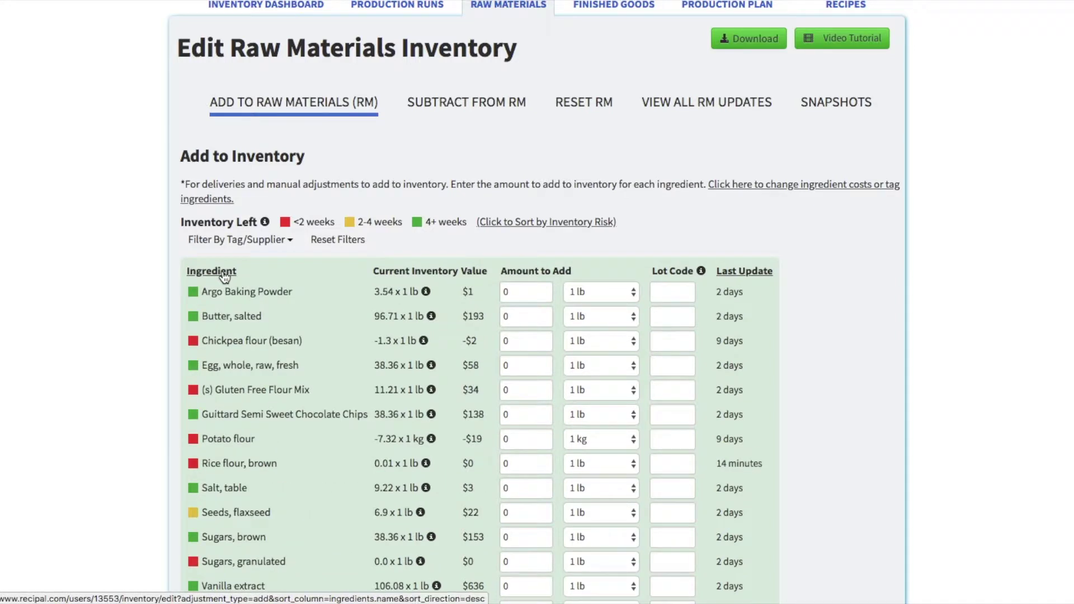
pyautogui.click(517, 224)
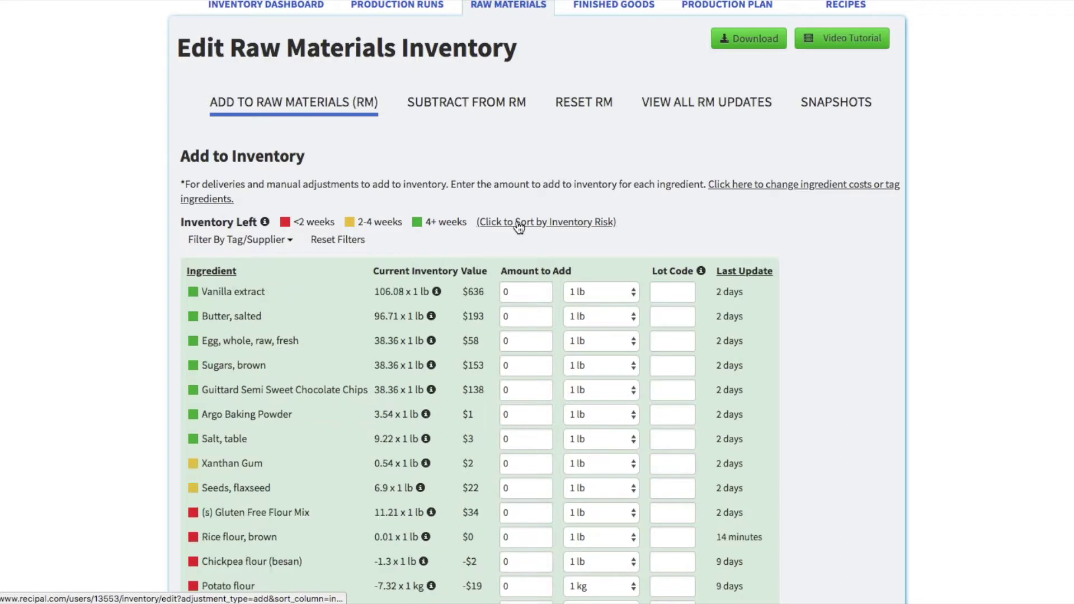
pyautogui.click(518, 224)
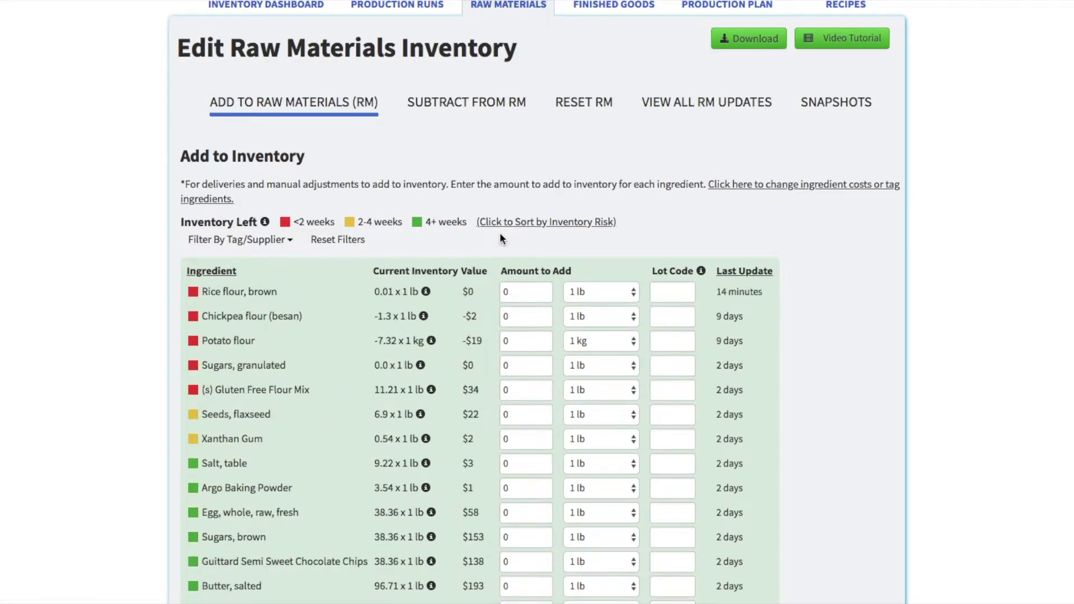
pyautogui.scroll(-1, 499, 233)
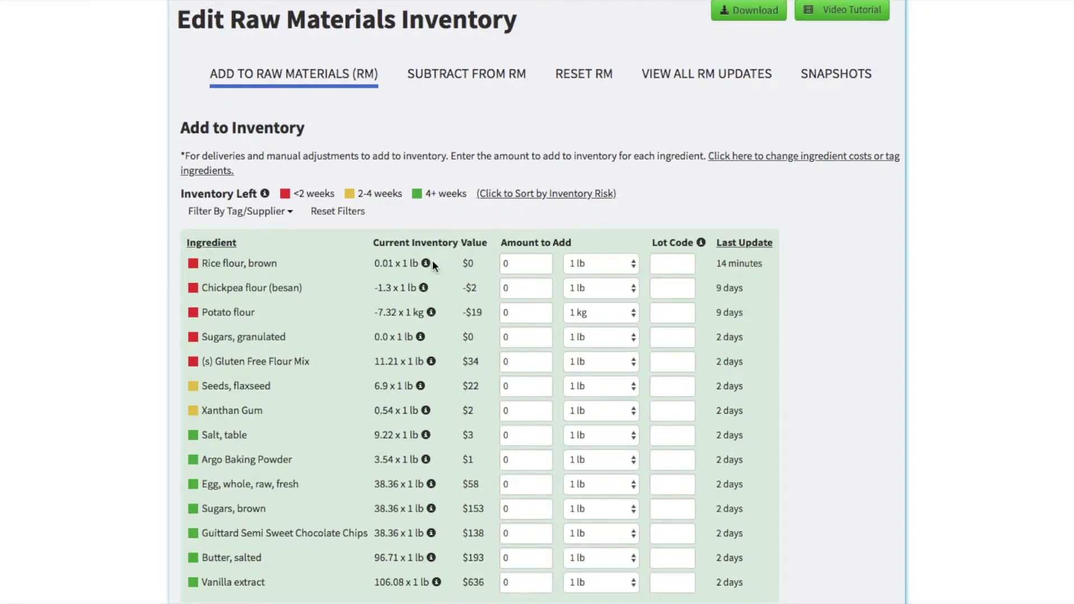
pyautogui.tripleClick(398, 266)
pyautogui.click(399, 266)
pyautogui.moveTo(425, 262)
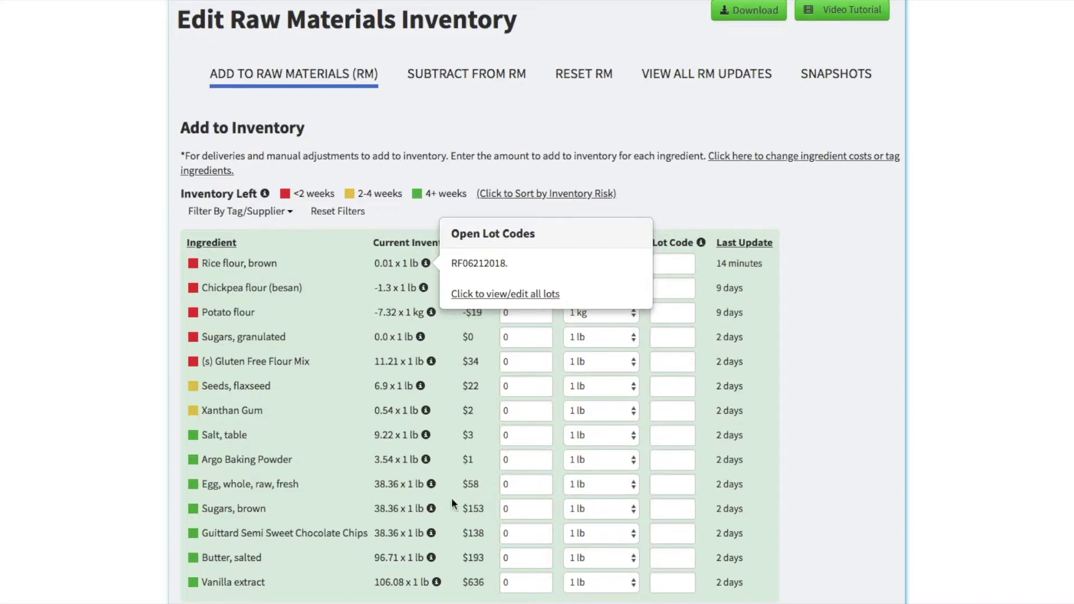
pyautogui.click(433, 484)
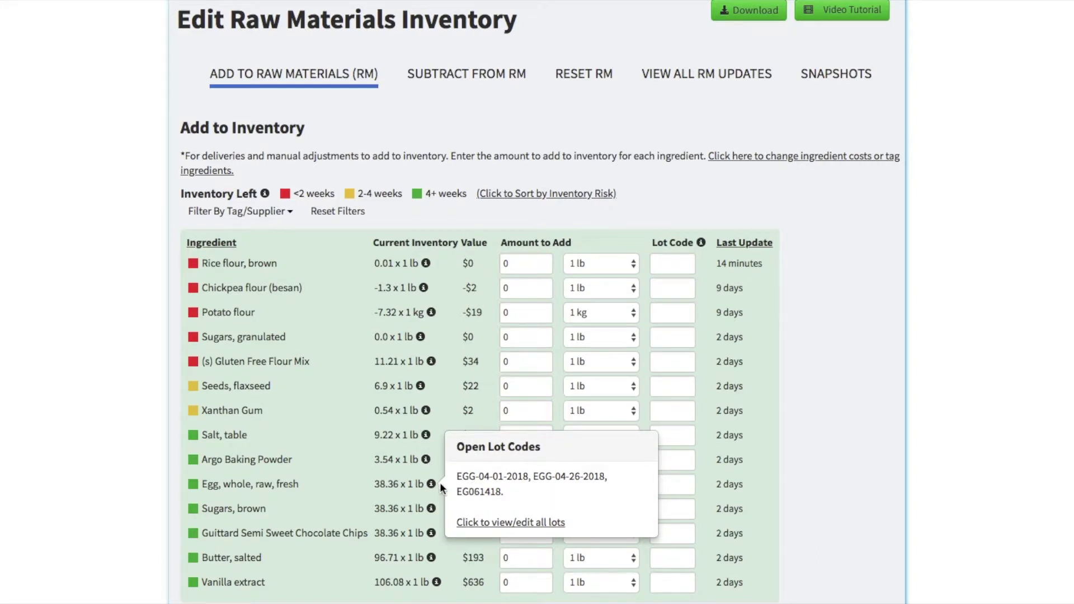
pyautogui.click(461, 220)
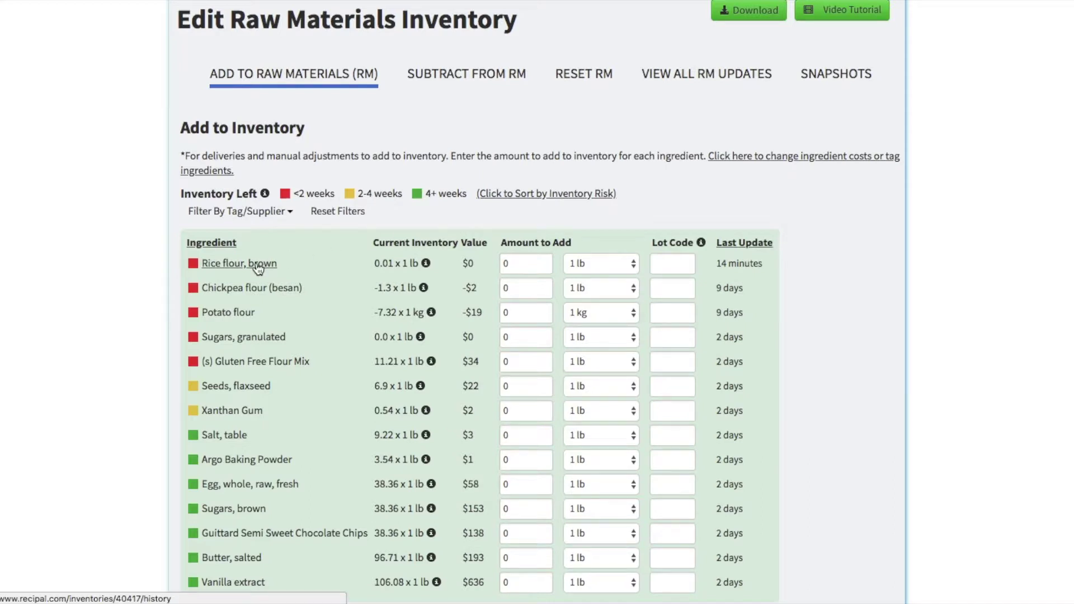
# Open brown rice flour's change history, then its full lot code summary
pyautogui.click(739, 265)
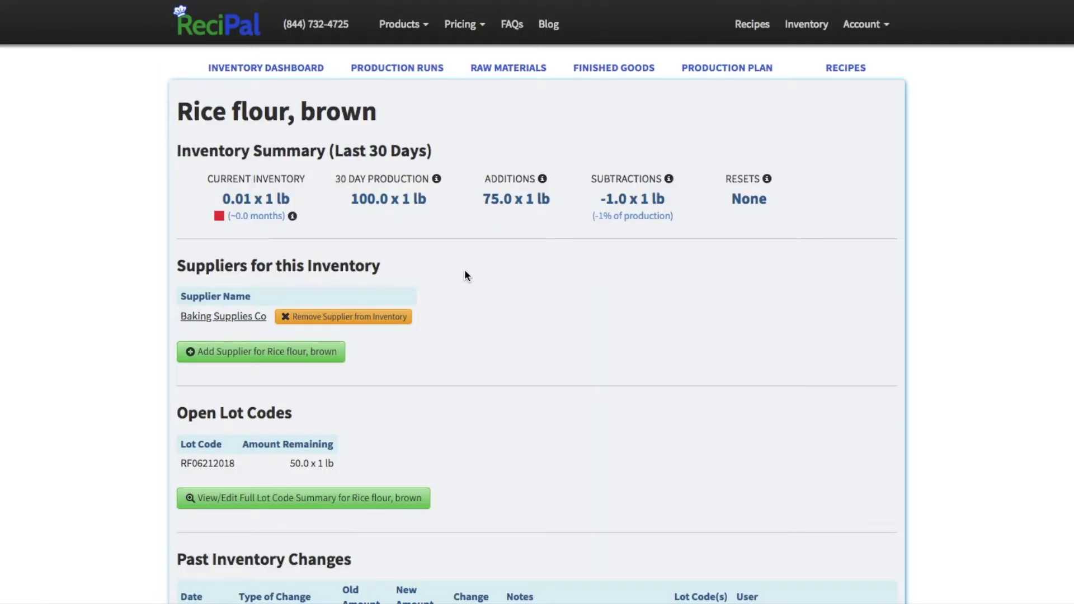
pyautogui.scroll(-3, 500, 287)
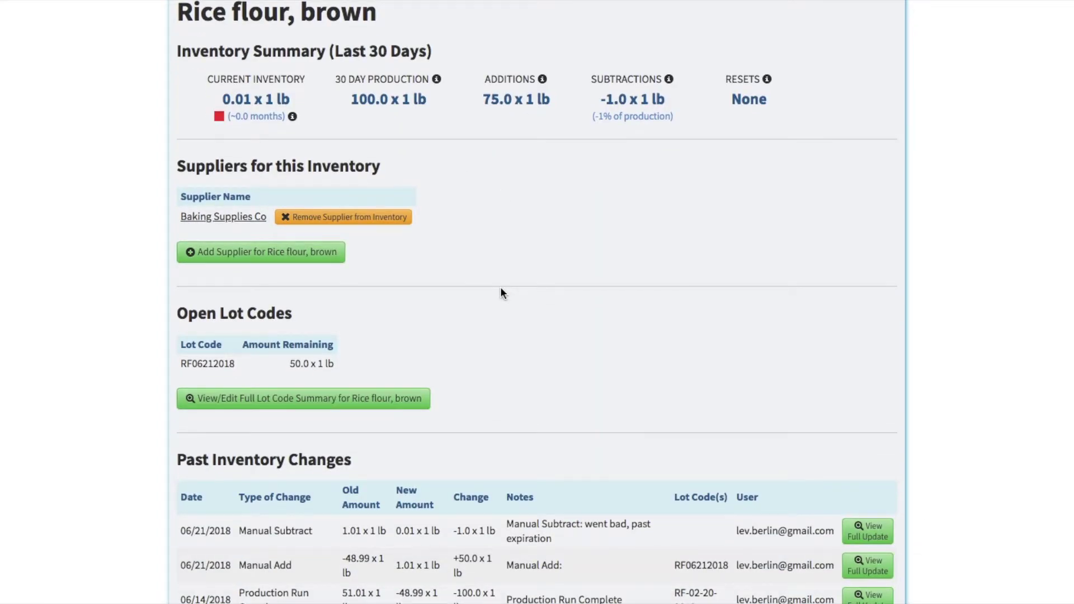
pyautogui.scroll(1, 439, 241)
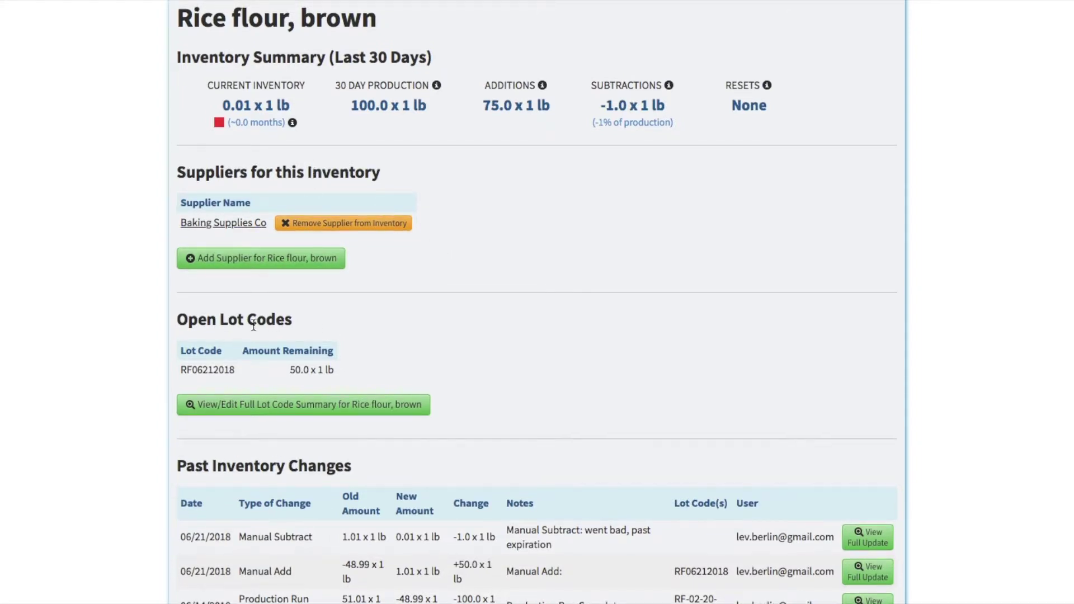
pyautogui.scroll(-5, 252, 325)
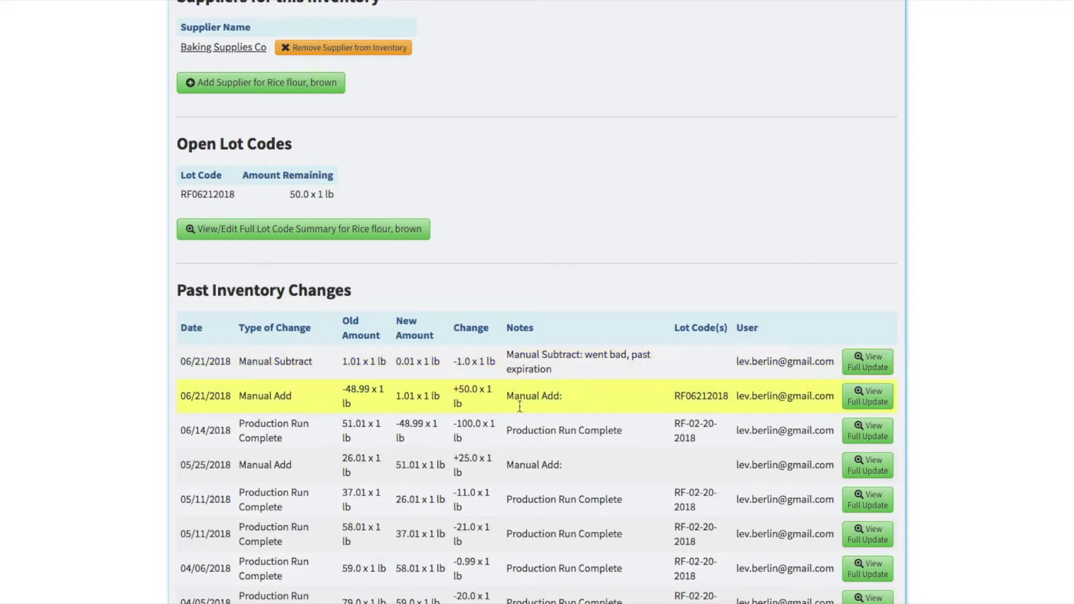
pyautogui.click(293, 240)
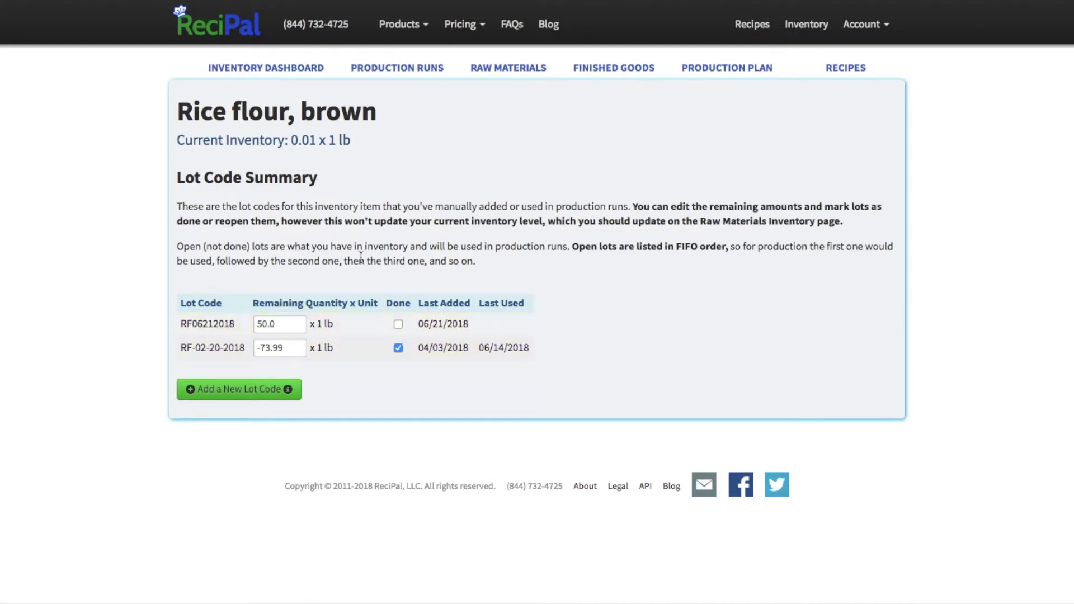
# Go back to the inventory table and select brown rice flour's amount to add
pyautogui.hotkey('alt', 'Left')
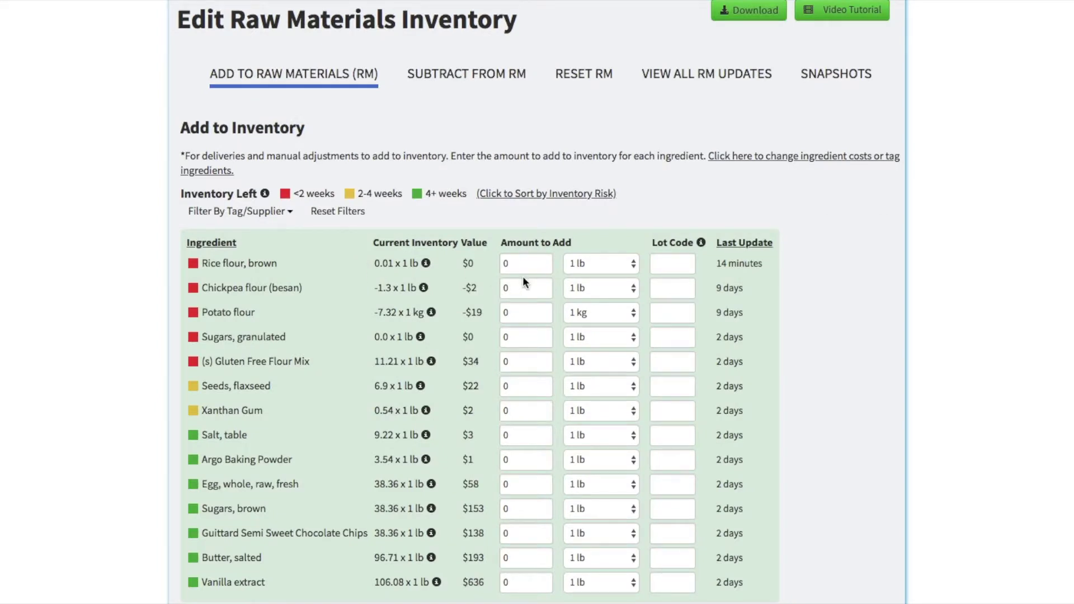
pyautogui.doubleClick(525, 258)
pyautogui.write('50')
# Enter 50 at 1 lb units for brown rice flour, with lot code RF06222018
pyautogui.press('Tab')
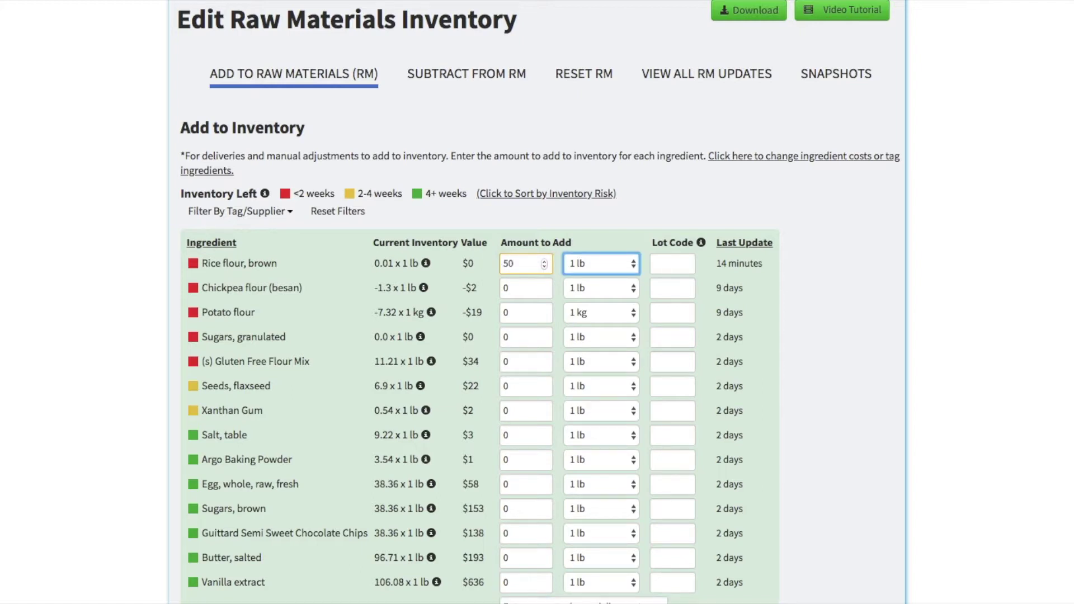
pyautogui.click(605, 266)
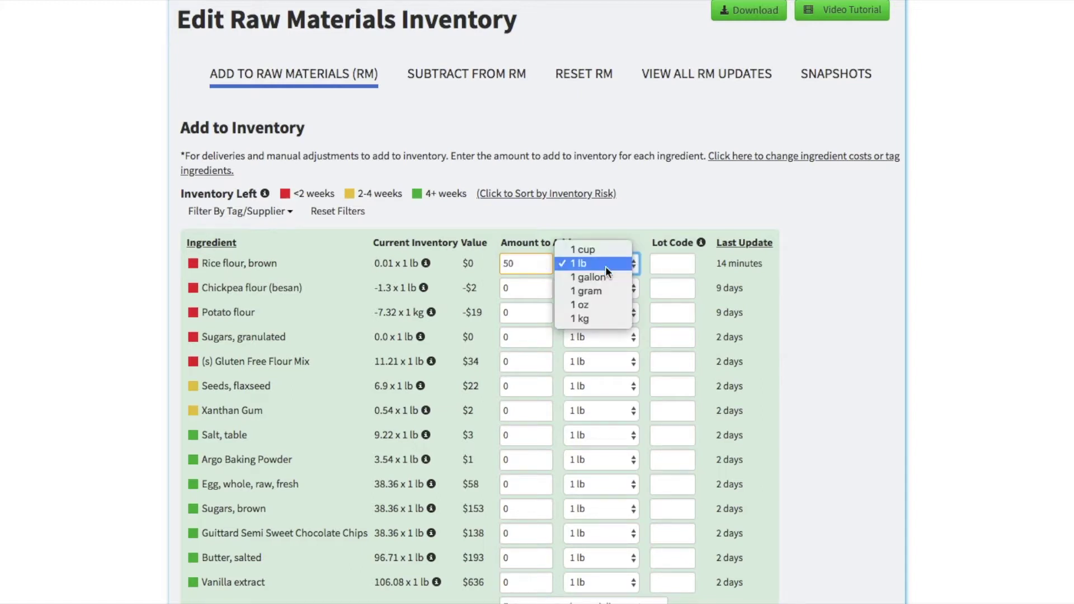
pyautogui.click(605, 265)
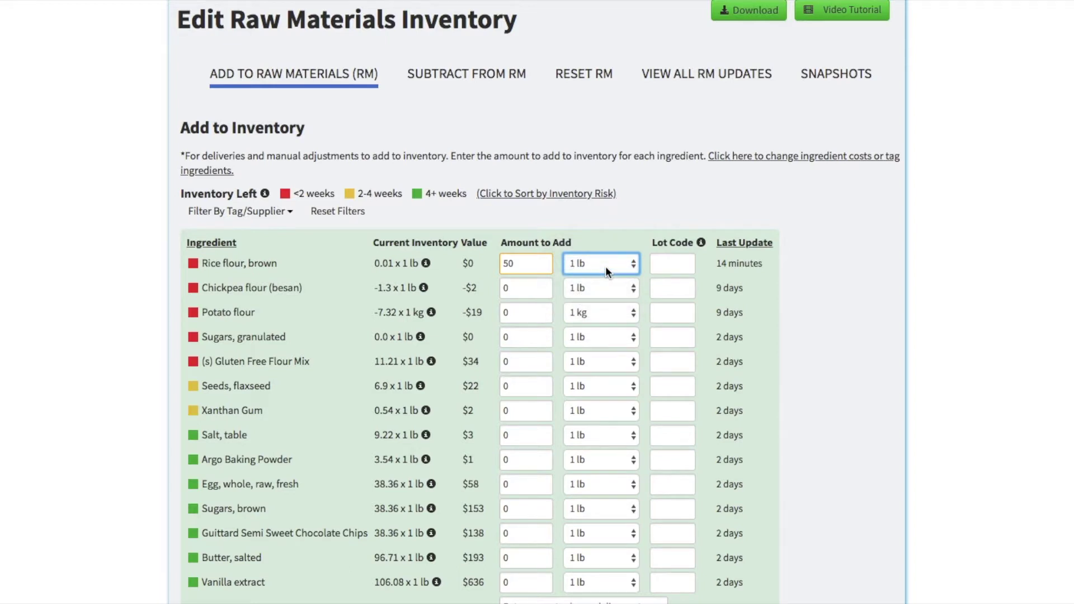
pyautogui.click(659, 266)
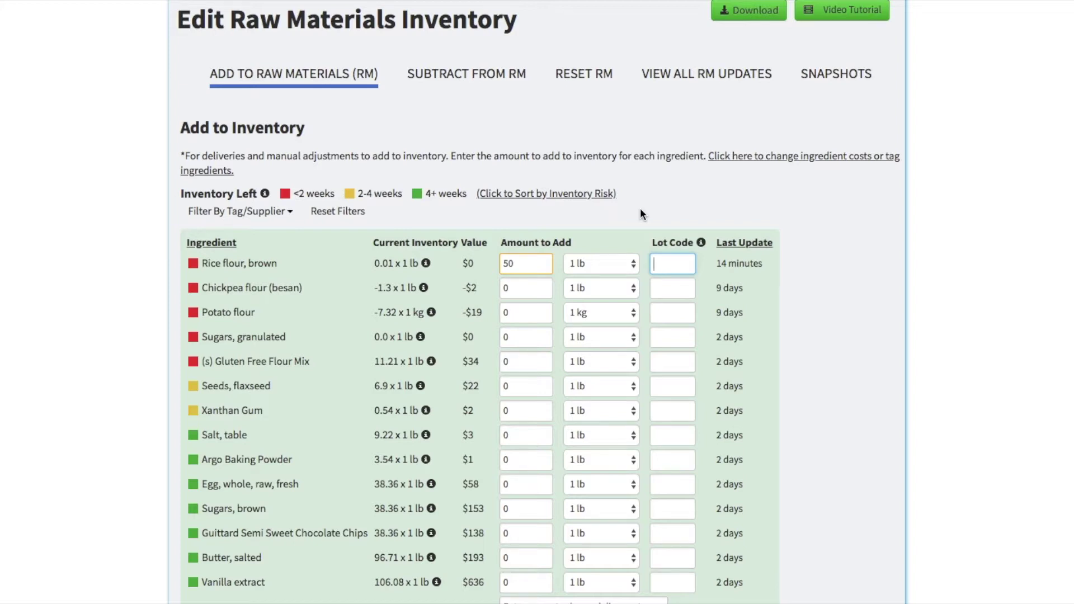
pyautogui.write('RF')
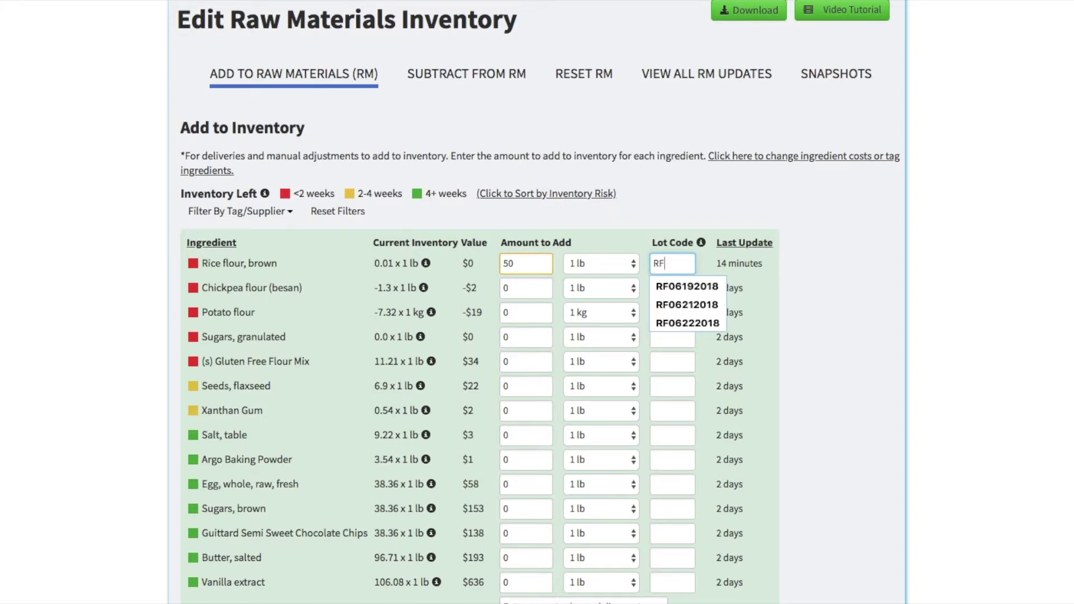
pyautogui.press('Down')
pyautogui.press('Down')
pyautogui.press('Down')
pyautogui.press('Return')
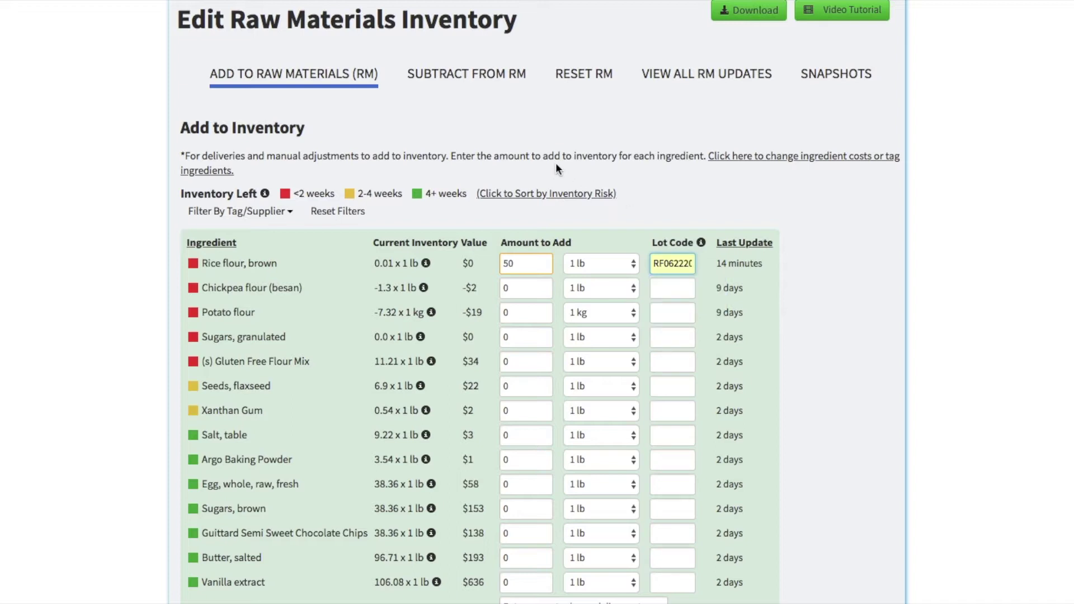
pyautogui.scroll(-3, 501, 226)
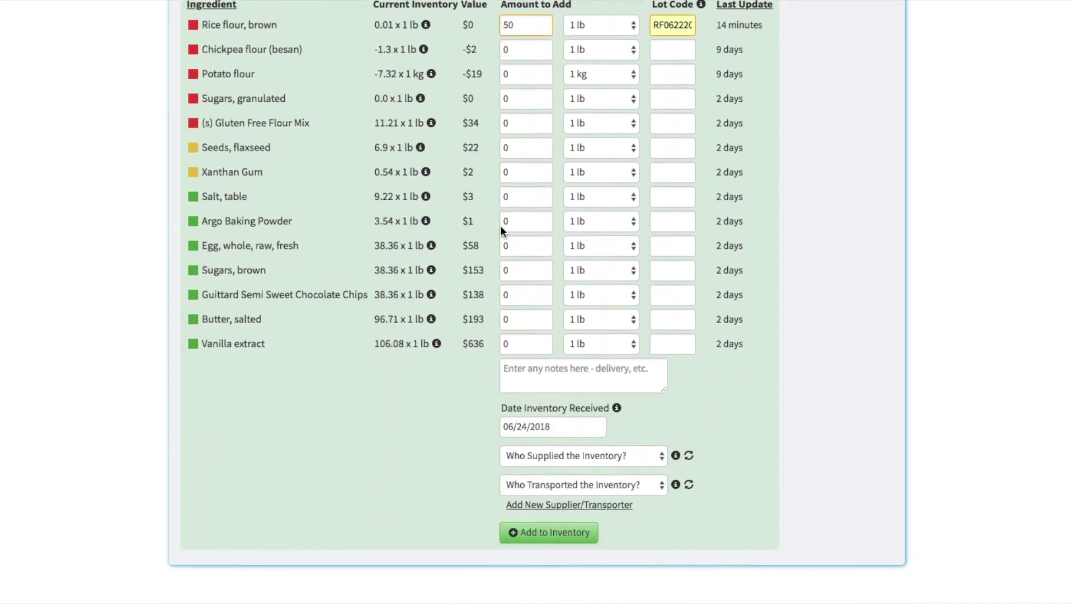
# Add note 'receiving inventory', date June 23, Baking Supplies Co, FedEx, and submit
pyautogui.click(535, 354)
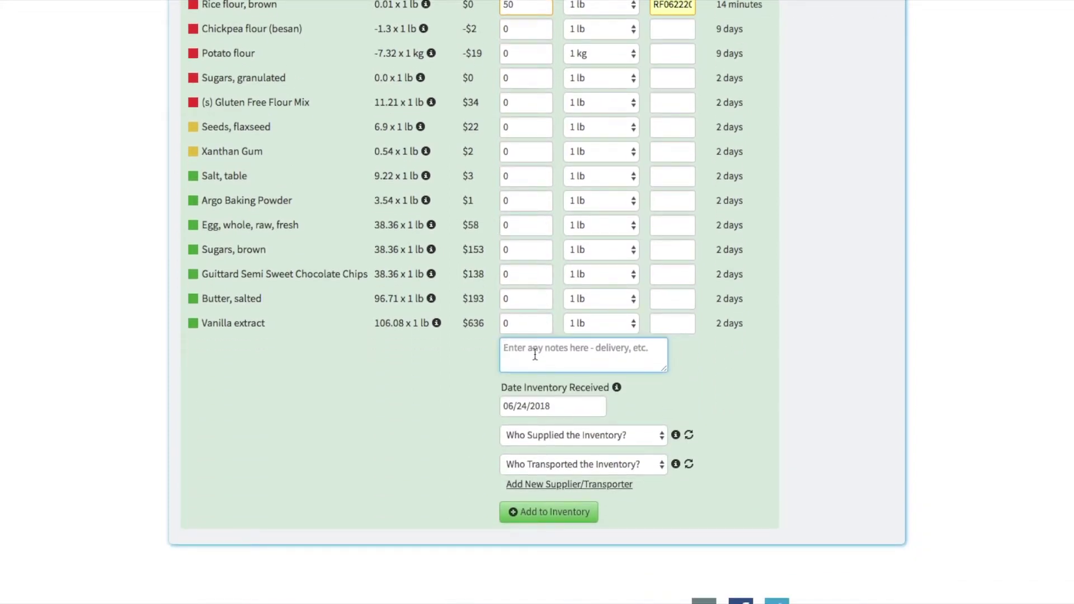
pyautogui.write('receiving inventory')
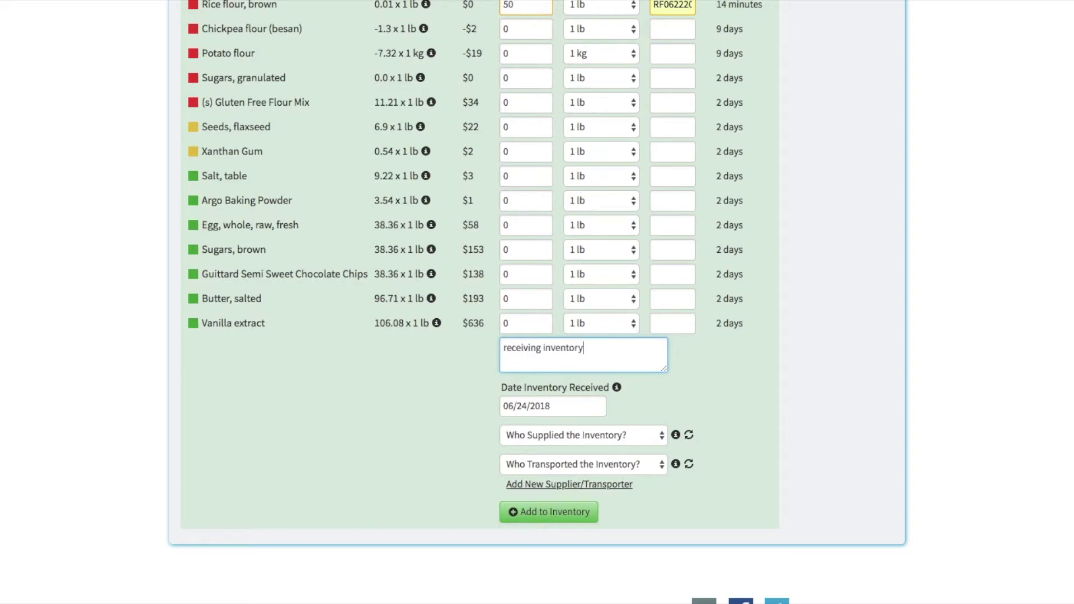
pyautogui.press('Tab')
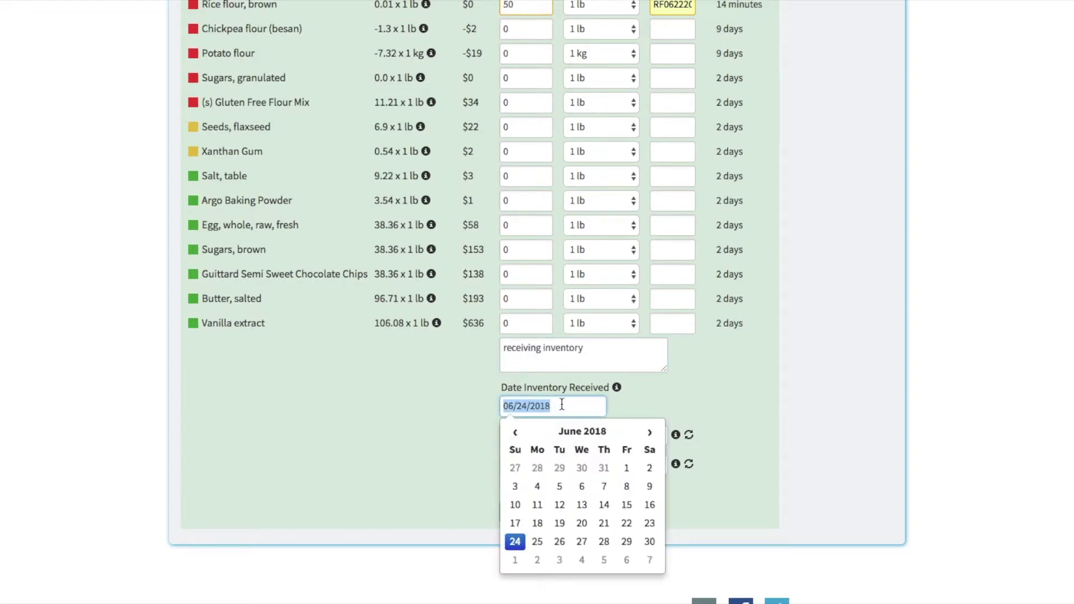
pyautogui.click(649, 523)
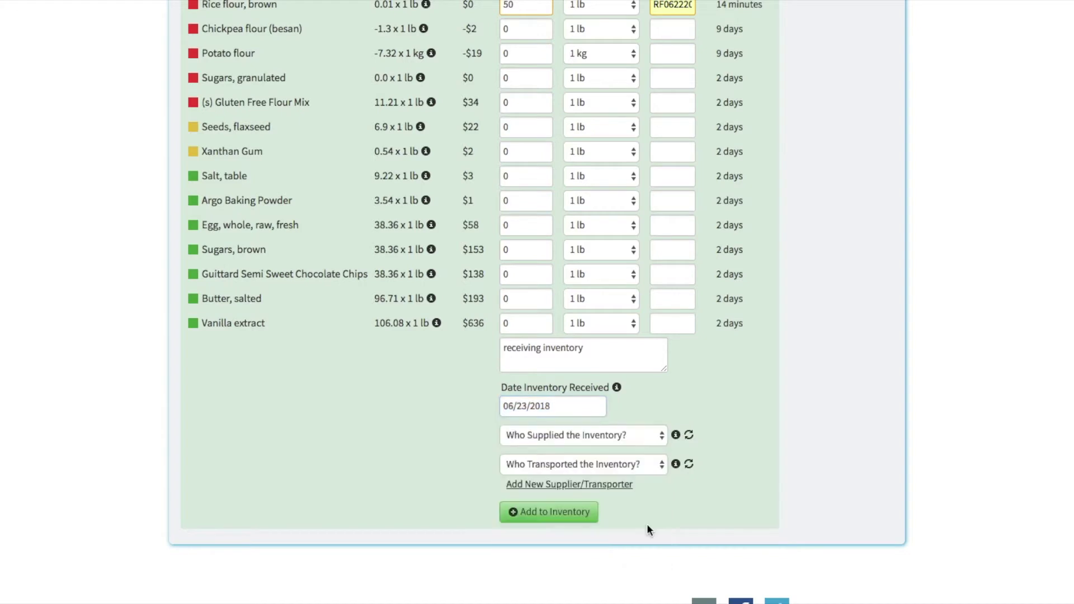
pyautogui.click(514, 439)
pyautogui.click(524, 449)
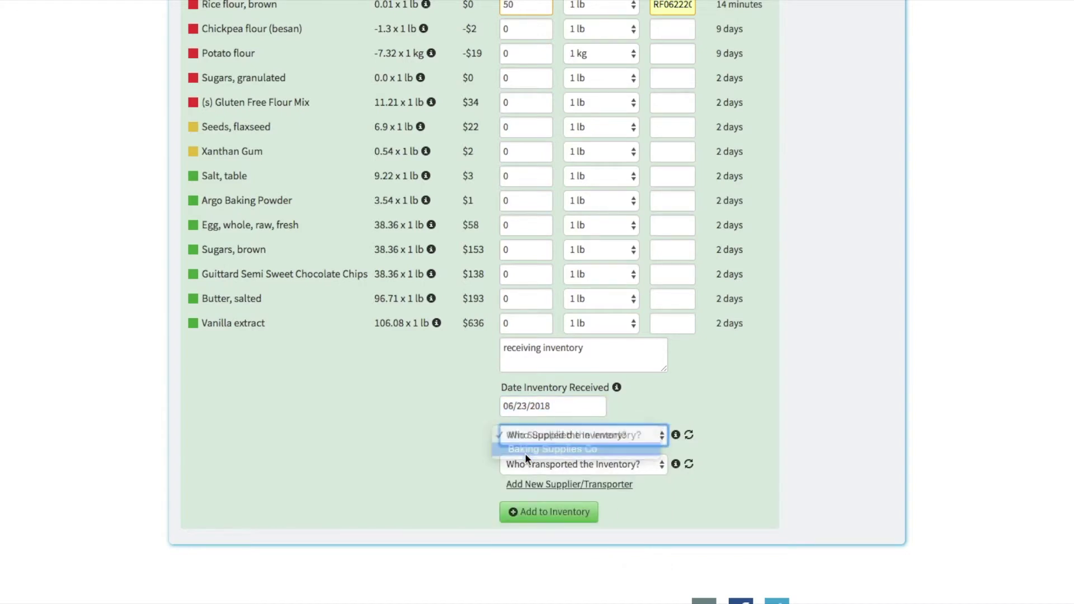
pyautogui.click(529, 476)
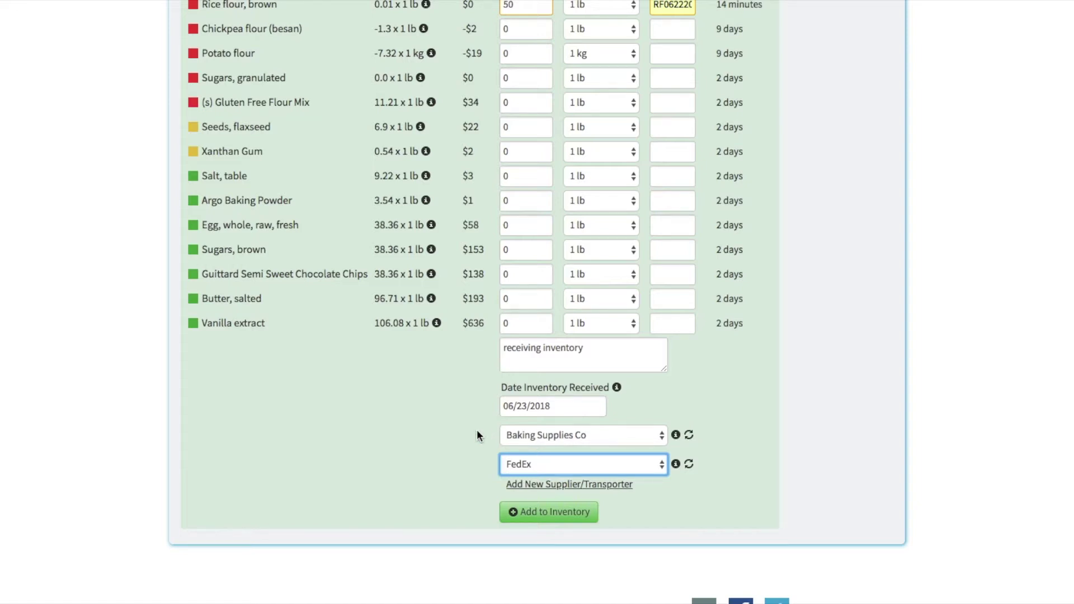
pyautogui.click(543, 514)
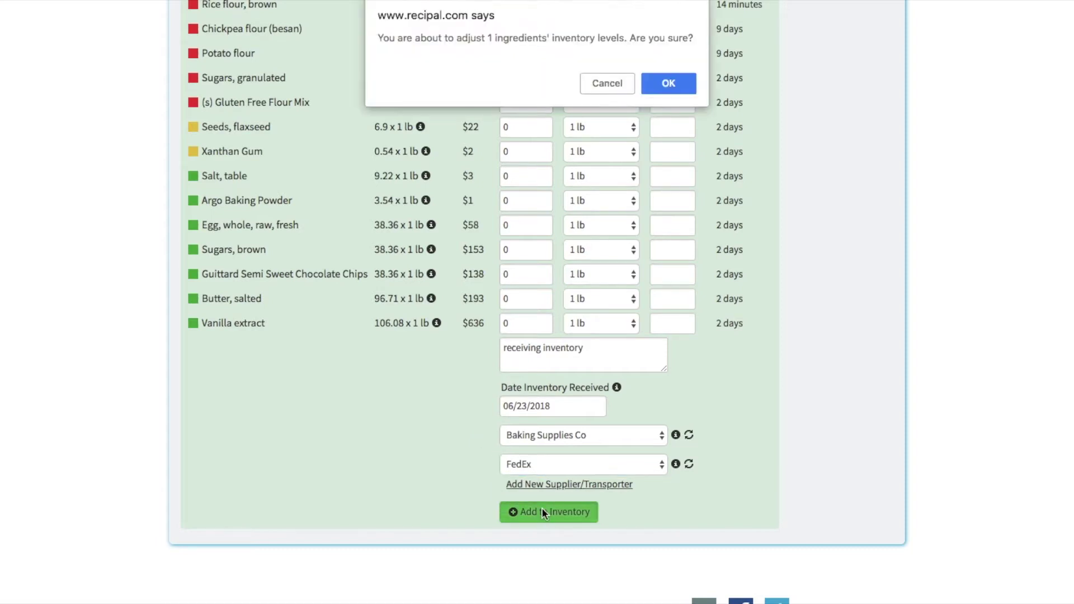
# Confirm the addition and check brown rice flour's new 50.01 lb total
pyautogui.press('Return')
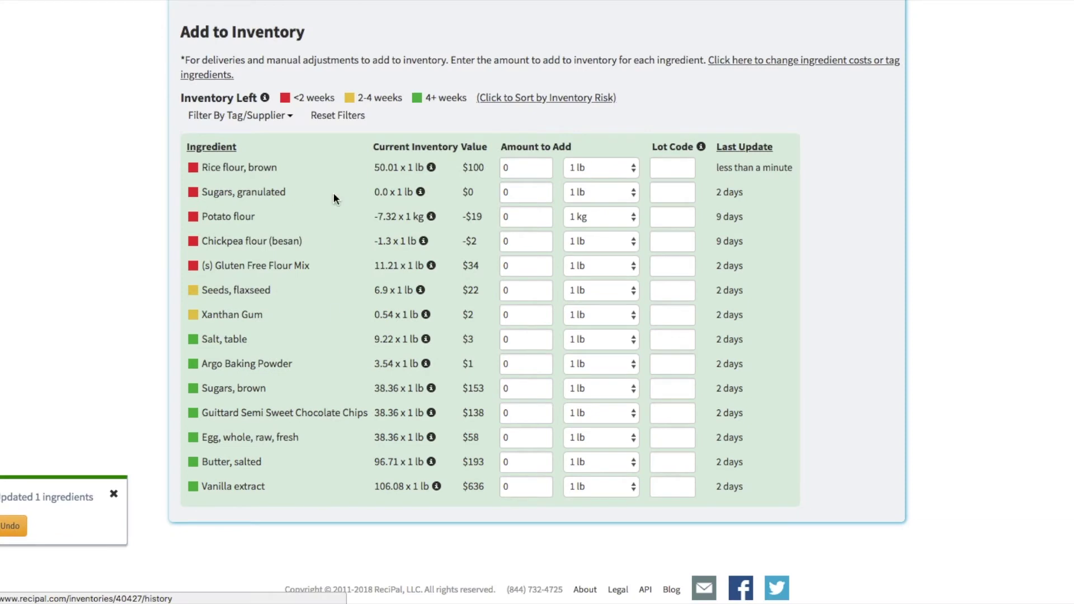
pyautogui.tripleClick(402, 168)
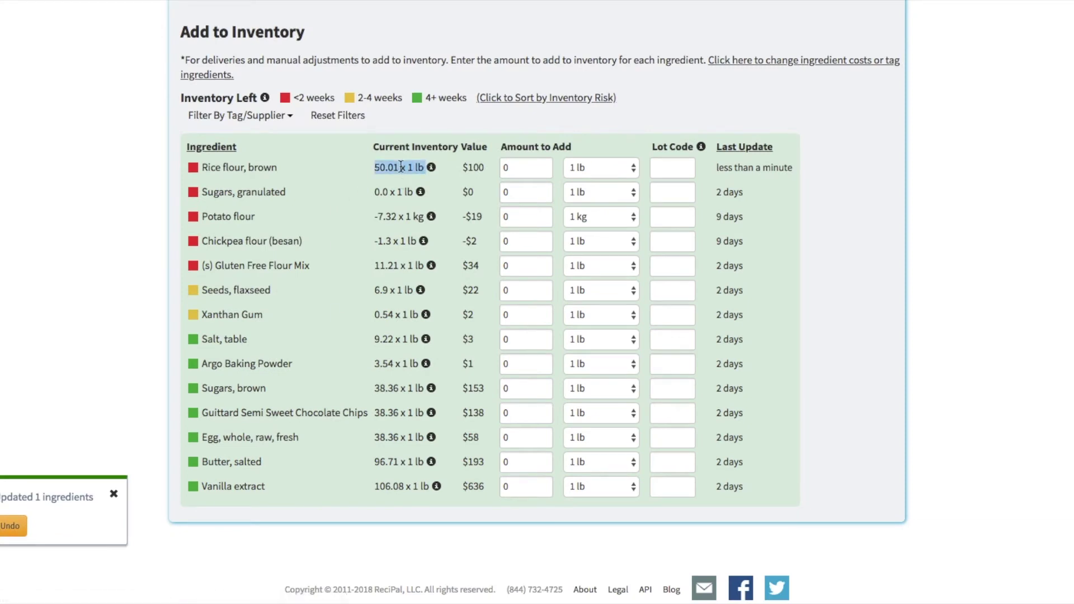
pyautogui.tripleClick(65, 497)
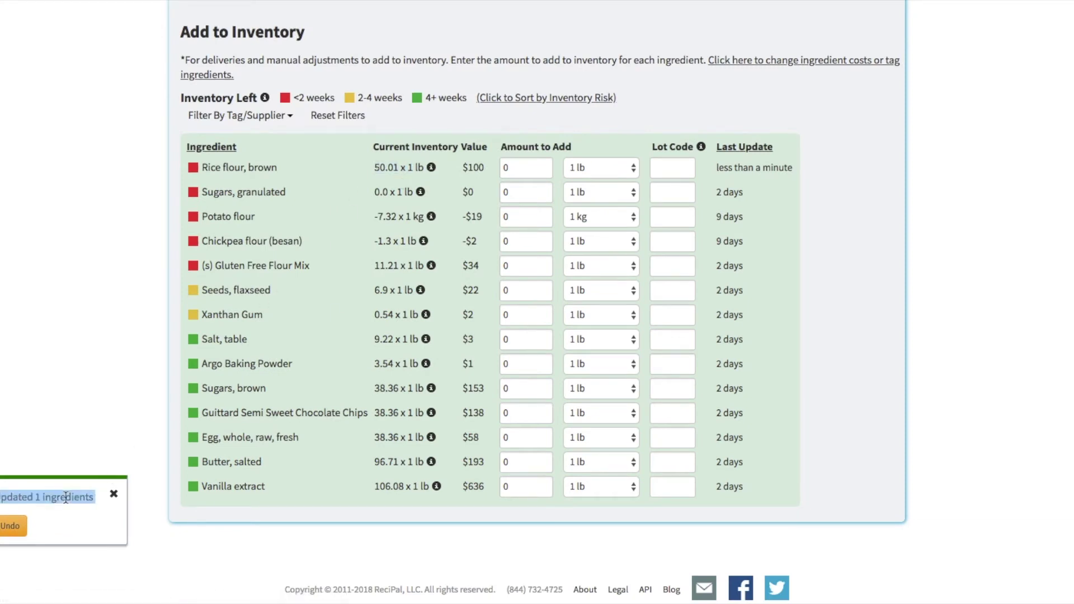
pyautogui.click(66, 498)
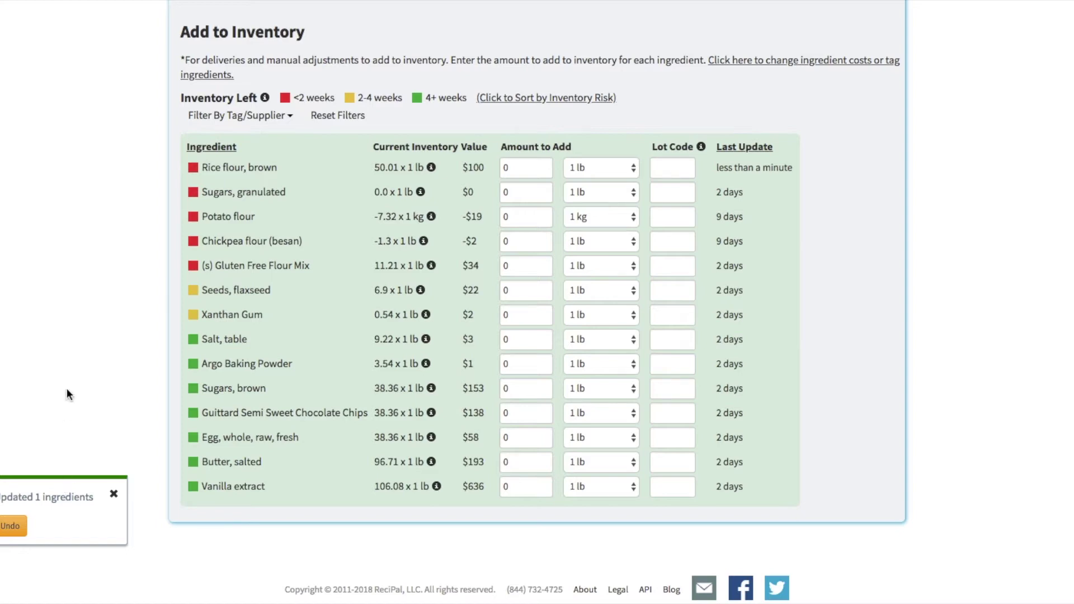
pyautogui.scroll(3, 279, 149)
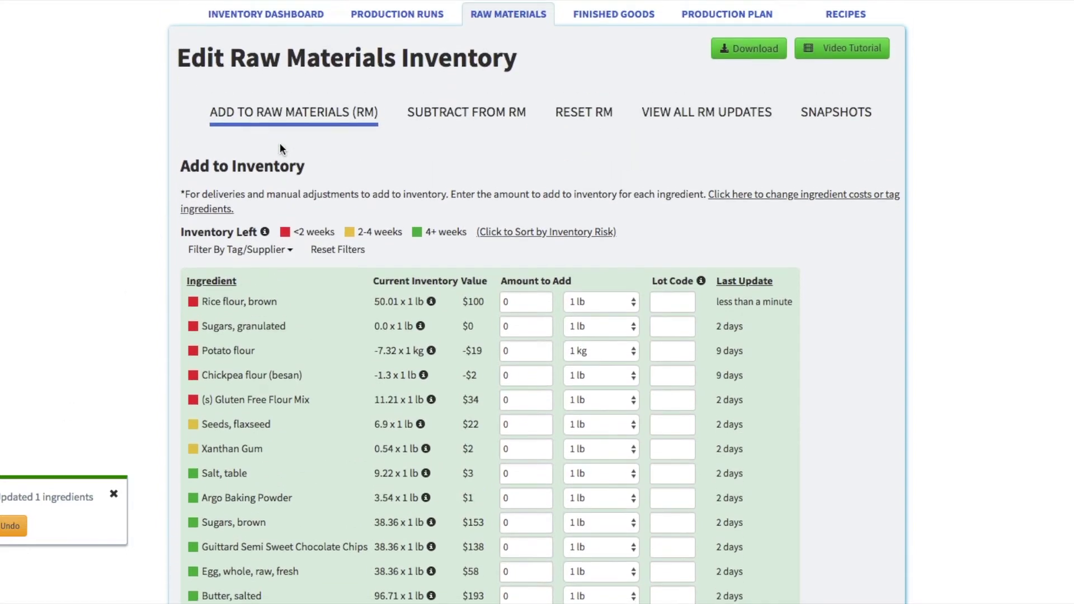
pyautogui.scroll(1, 279, 148)
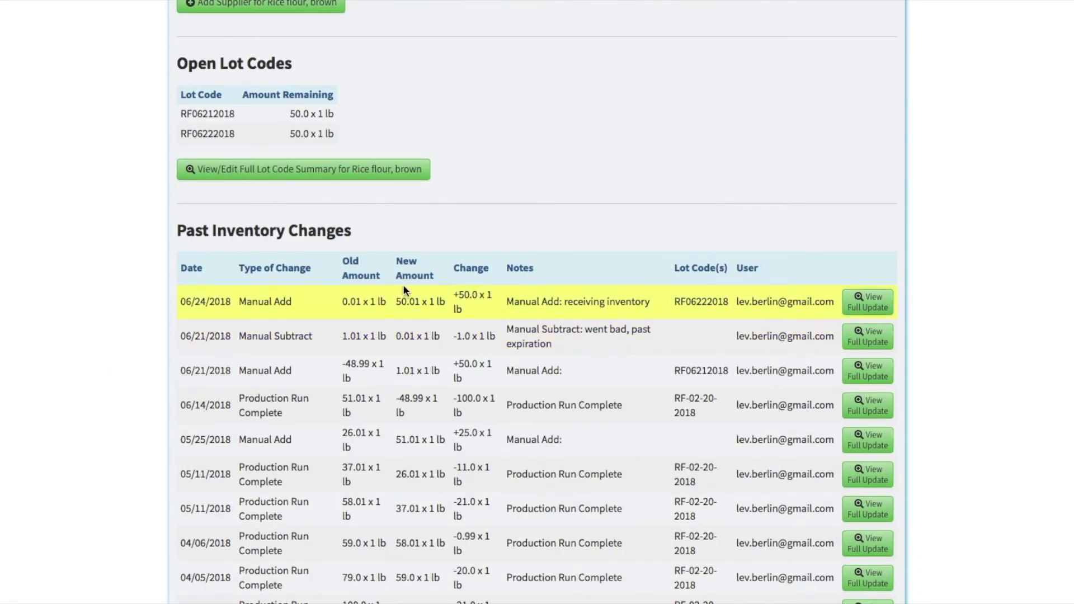
# Check the 50.01 lb entry in the history, then return to the inventory page
pyautogui.tripleClick(423, 301)
pyautogui.click(423, 300)
pyautogui.scroll(5, 424, 300)
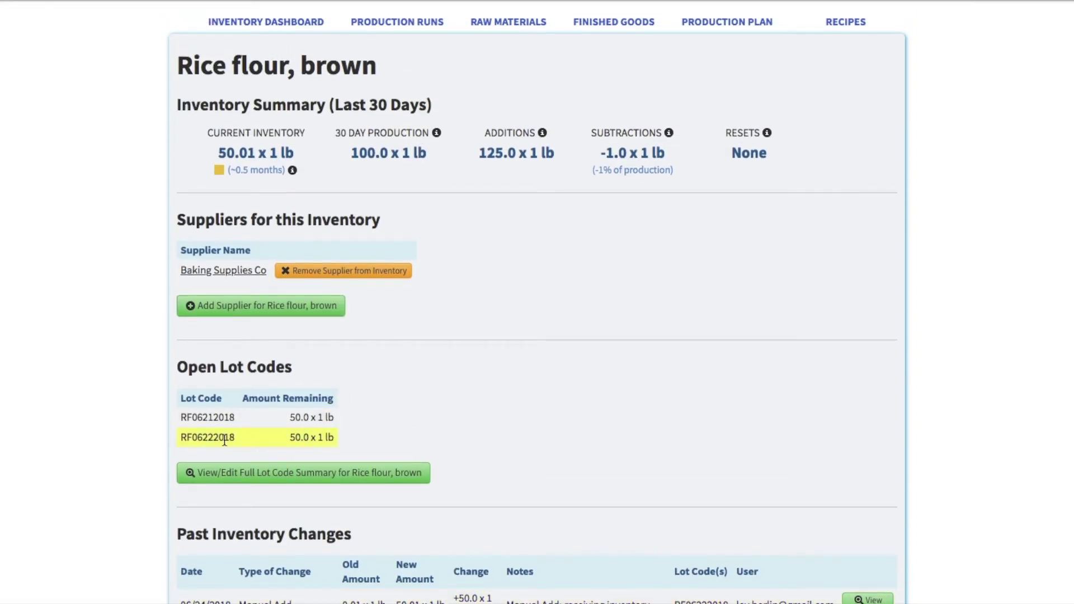
pyautogui.hotkey('alt', 'Left')
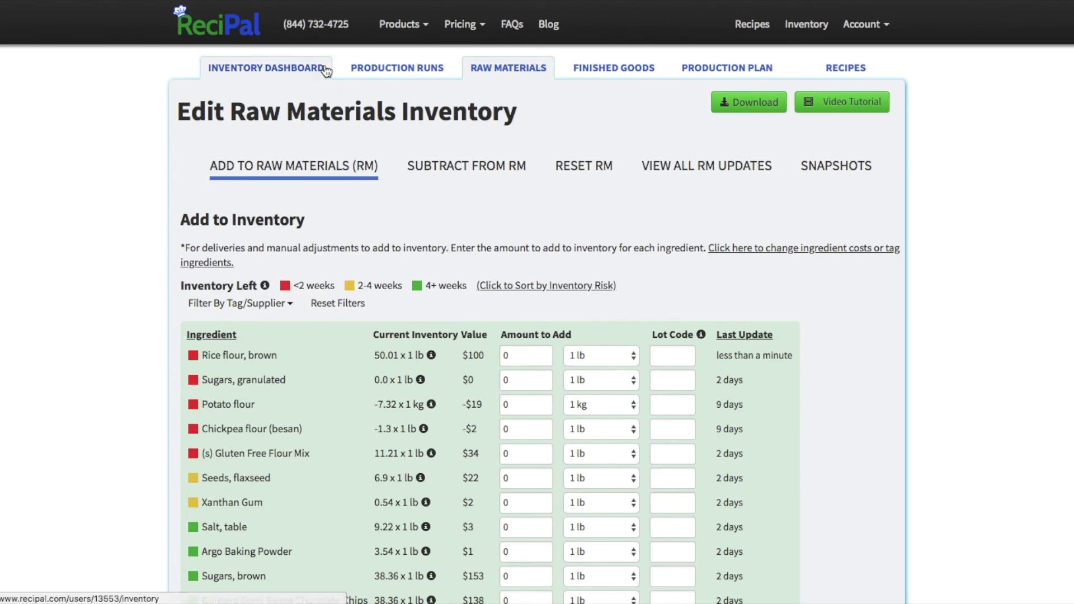
# Open the Contact Information page from the top bar's phone number link
pyautogui.click(321, 32)
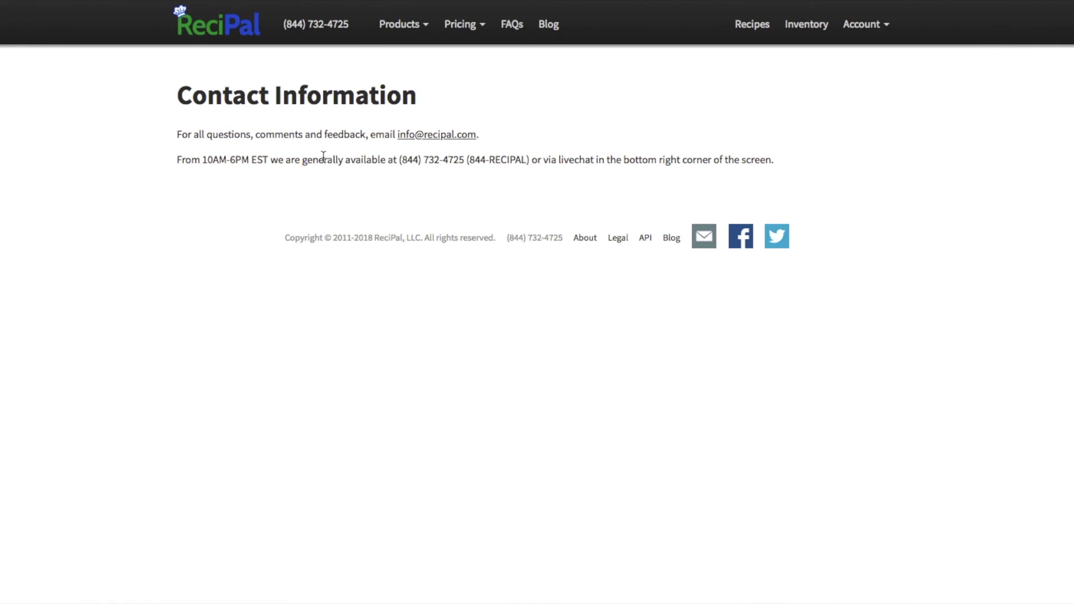